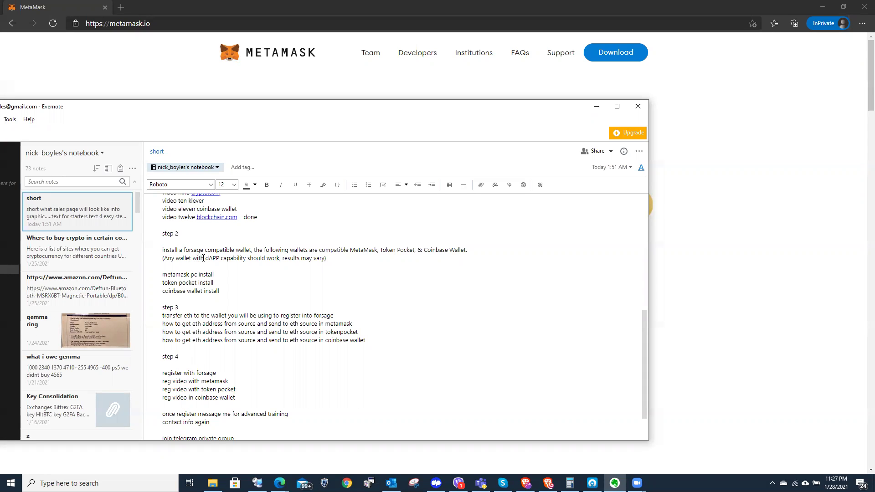
{"action": "left_click_drag", "start_coordinate": [205, 258], "coordinate": [241, 258]}
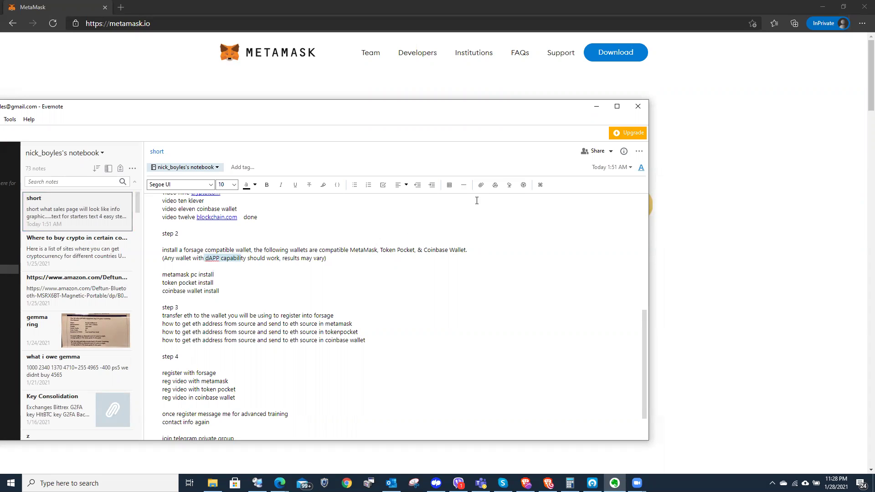
{"action": "left_click", "coordinate": [596, 106]}
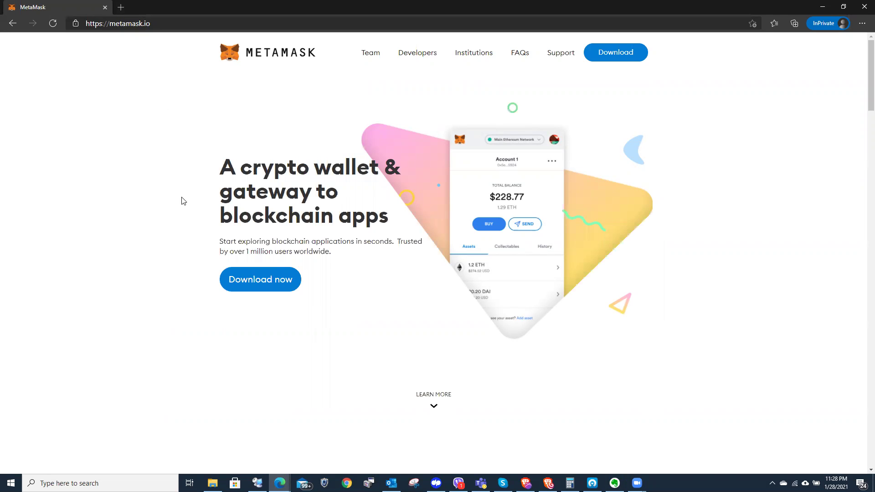
{"action": "left_click", "coordinate": [245, 282]}
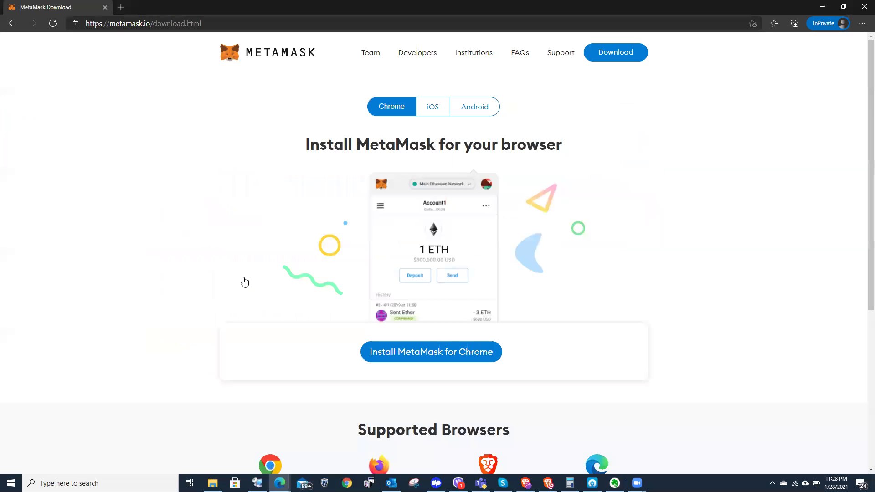
{"action": "scroll", "coordinate": [178, 231], "scroll_direction": "down", "scroll_amount": 1}
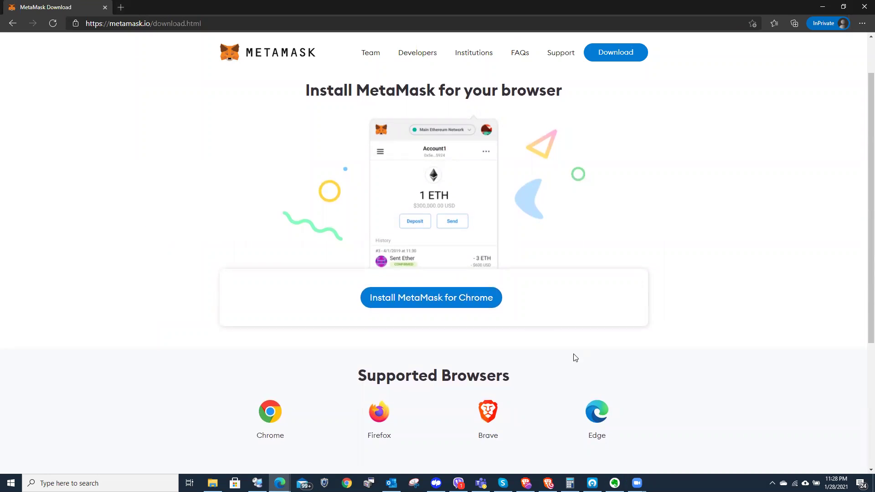
{"action": "left_click", "coordinate": [597, 412]}
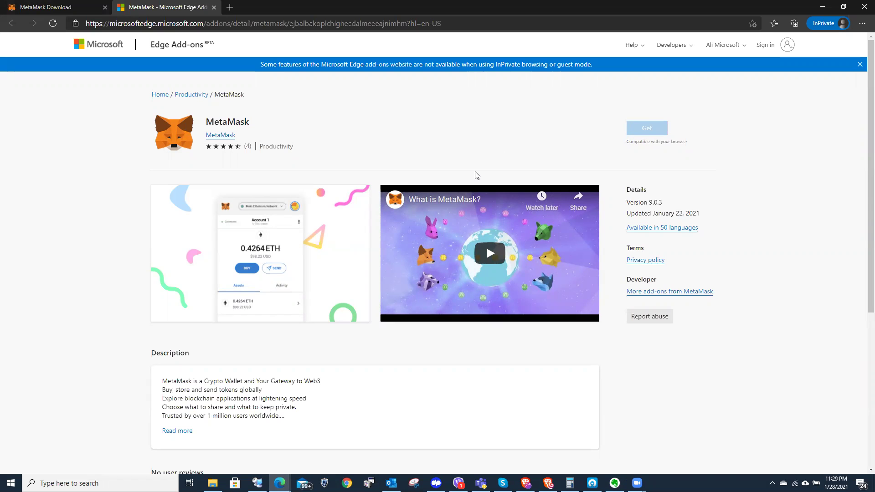
{"action": "left_click", "coordinate": [864, 7]}
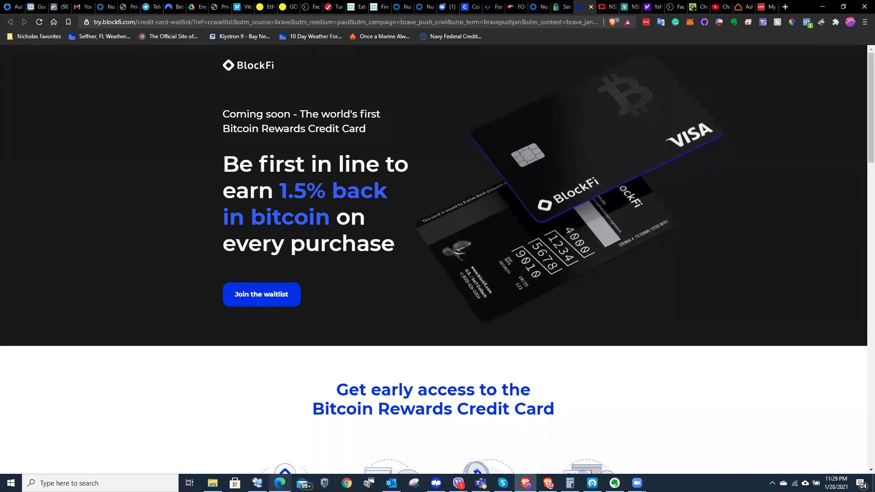
- Switch to the regular Edge window and open metamask.io in a new tab
{"action": "left_click", "coordinate": [280, 483]}
{"action": "left_click", "coordinate": [121, 7]}
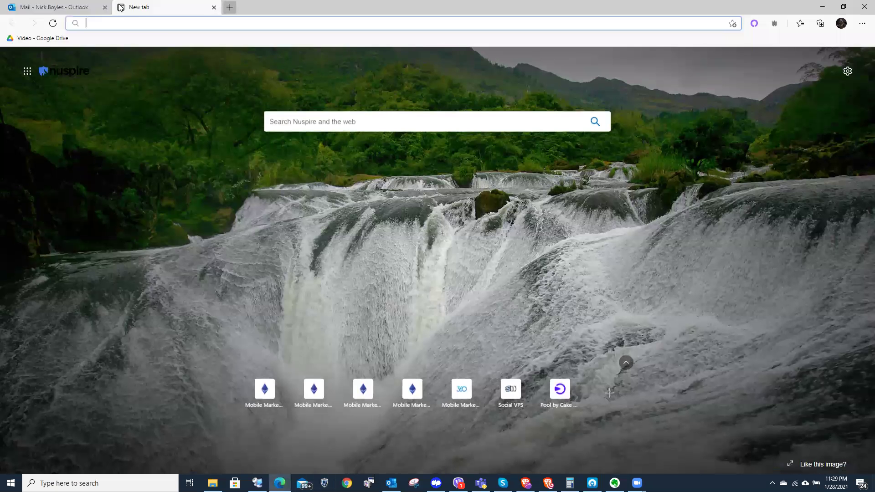
{"action": "type", "text": "me"}
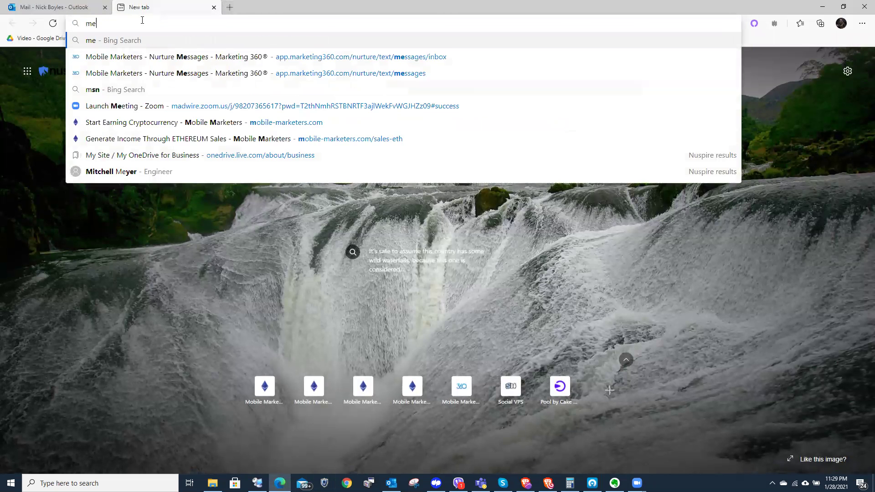
{"action": "type", "text": "tamask.io"}
{"action": "key", "text": "Return"}
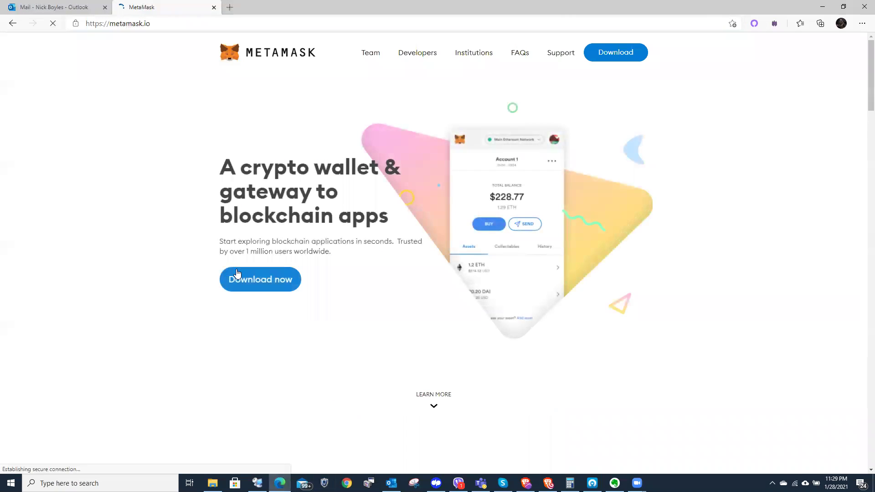
- Go from the MetaMask download page to its Edge Add-ons listing and add the MetaMask extension to Edge
{"action": "left_click", "coordinate": [244, 283]}
{"action": "left_click", "coordinate": [412, 352]}
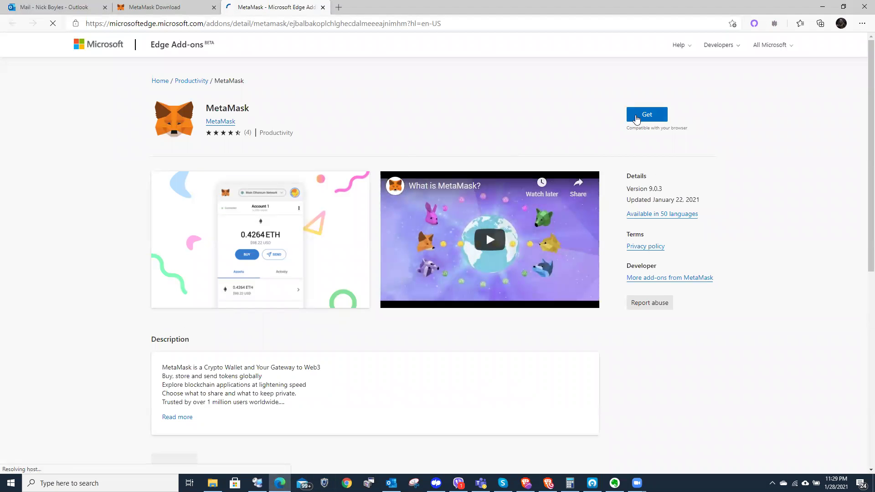
{"action": "left_click", "coordinate": [637, 118]}
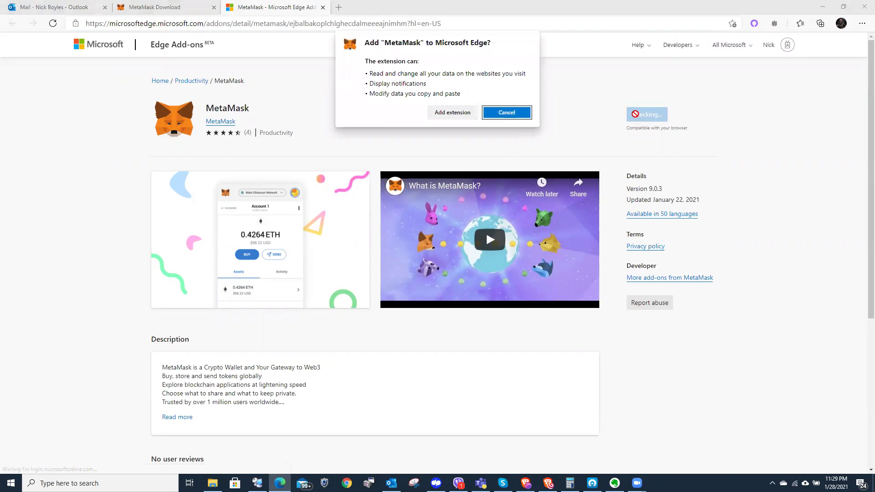
{"action": "left_click", "coordinate": [451, 112]}
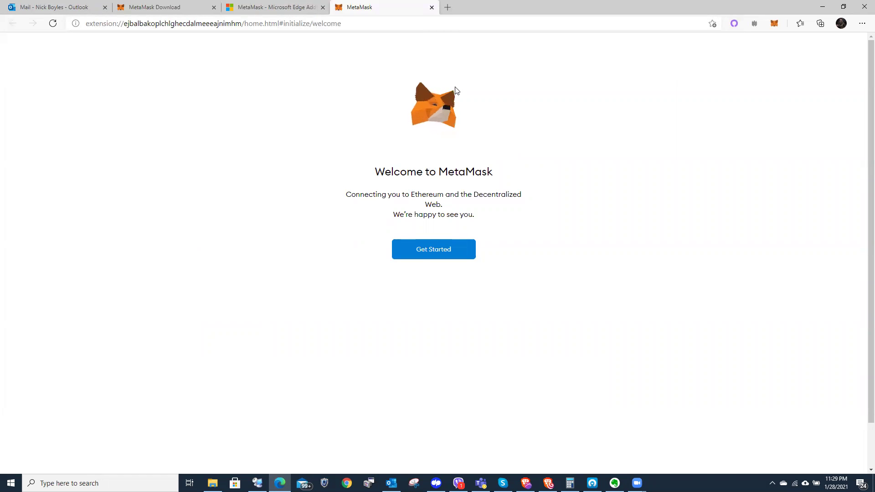
- Start MetaMask setup by choosing to create a new wallet and agree to the usage data collection
{"action": "left_click", "coordinate": [431, 255]}
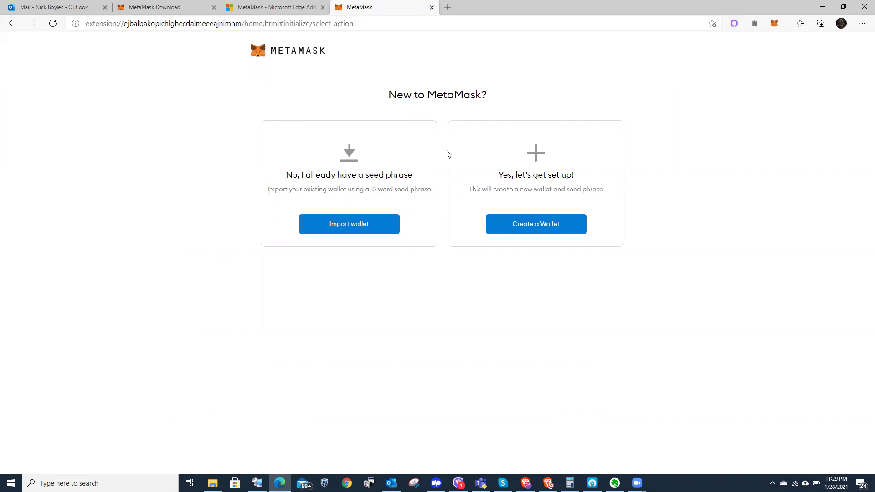
{"action": "left_click", "coordinate": [532, 227]}
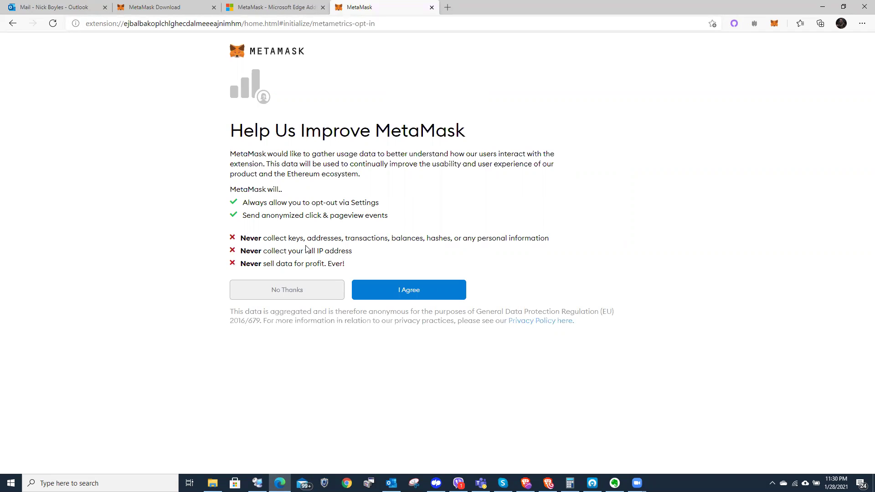
{"action": "left_click", "coordinate": [411, 296]}
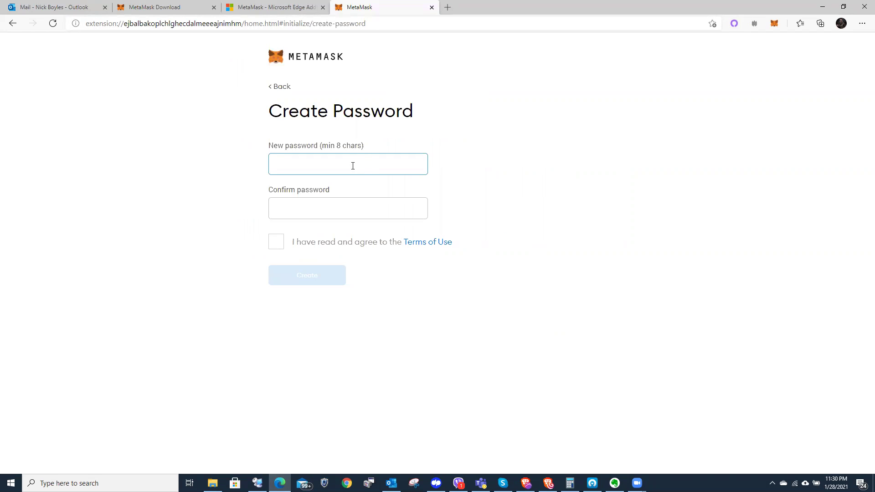
- Enter and confirm a new wallet password, accept the Terms of Use and create the wallet
{"action": "type", "text": "•••••••••"}
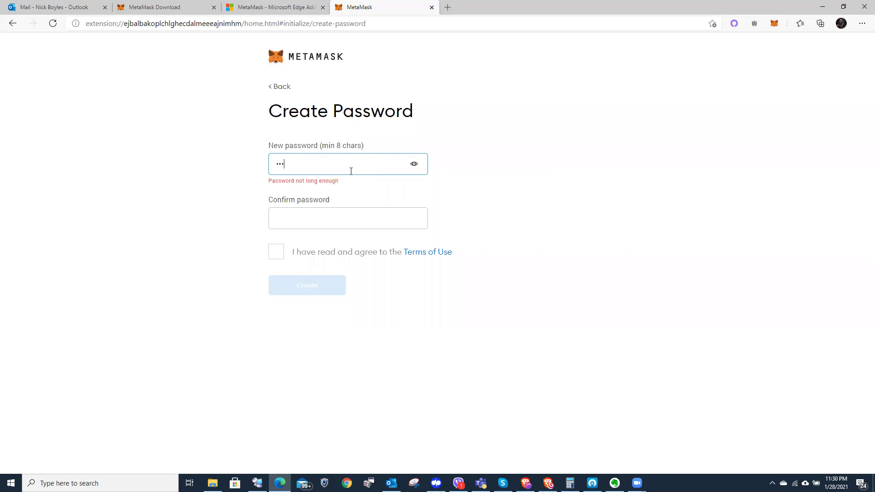
{"action": "key", "text": "Tab"}
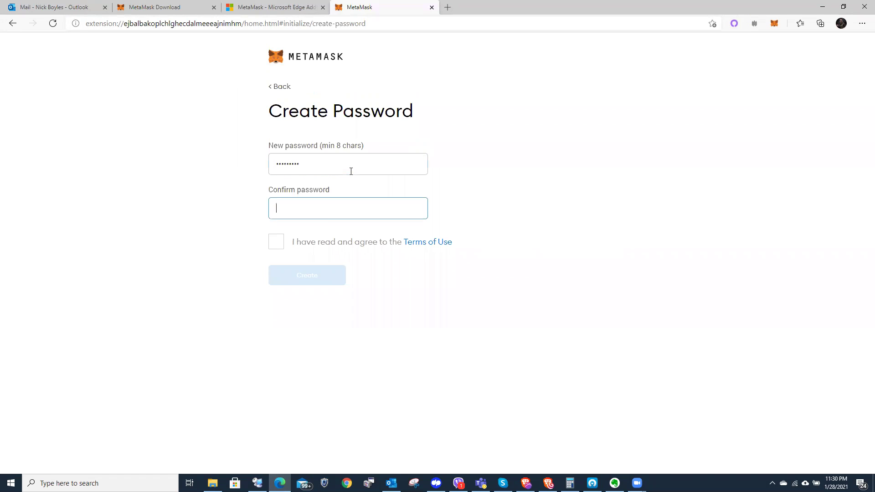
{"action": "type", "text": "••••••••"}
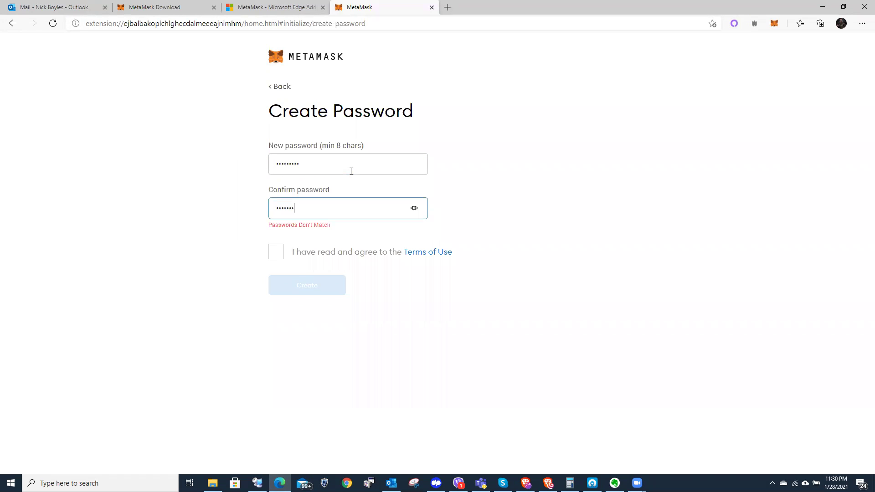
{"action": "type", "text": "•"}
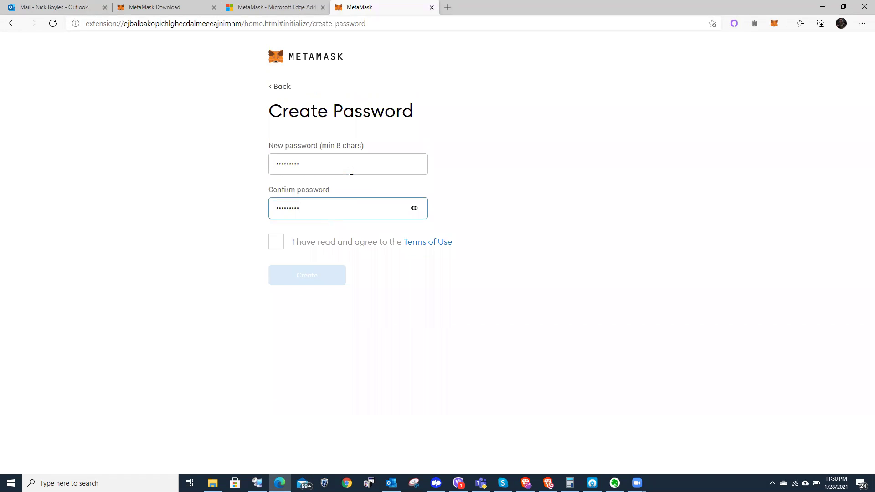
{"action": "left_click", "coordinate": [277, 242]}
{"action": "left_click", "coordinate": [299, 281]}
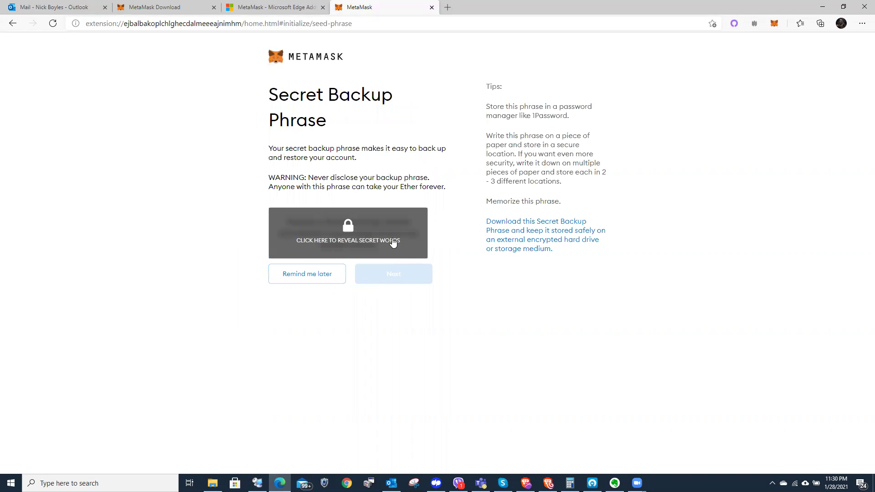
{"action": "left_click", "coordinate": [349, 240]}
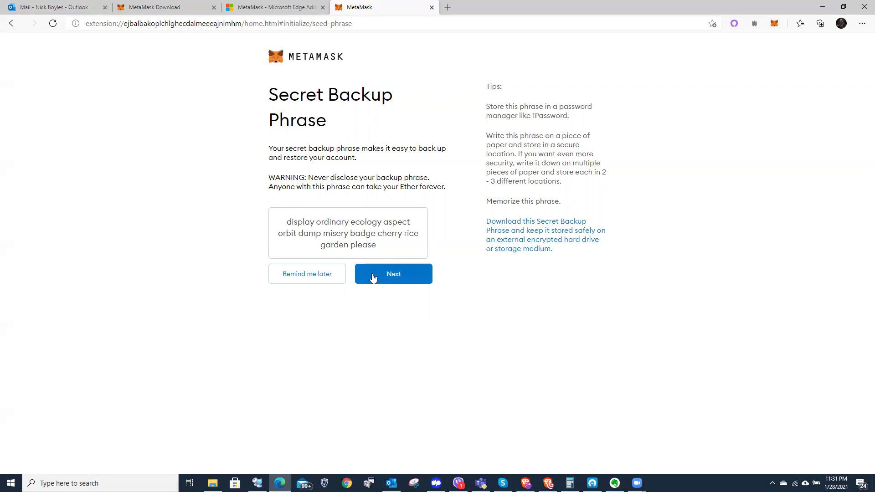
{"action": "left_click", "coordinate": [372, 276]}
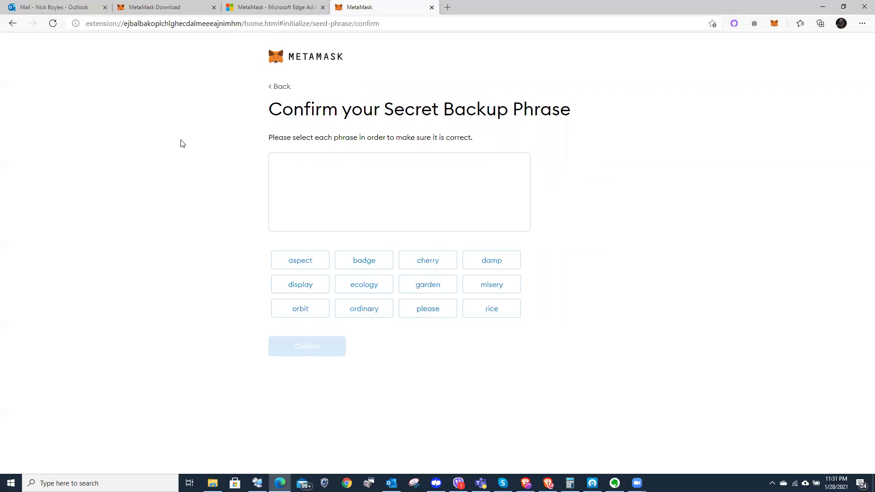
{"action": "left_click", "coordinate": [13, 24]}
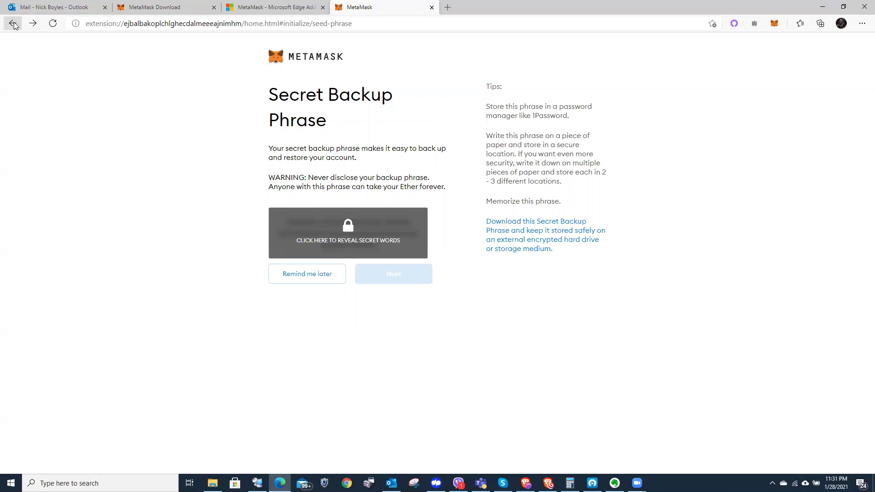
- Reveal the wallet's secret backup phrase and copy it into a new Notepad document
{"action": "left_click", "coordinate": [384, 249]}
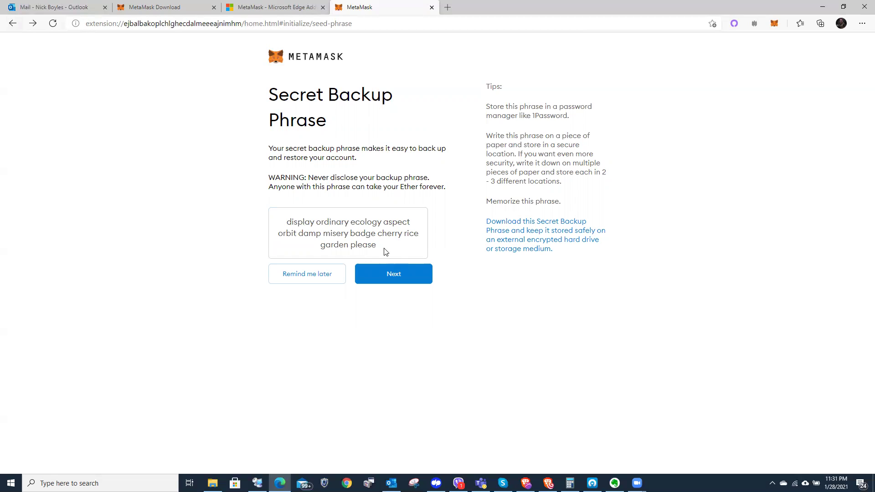
{"action": "left_click_drag", "start_coordinate": [377, 250], "coordinate": [285, 222]}
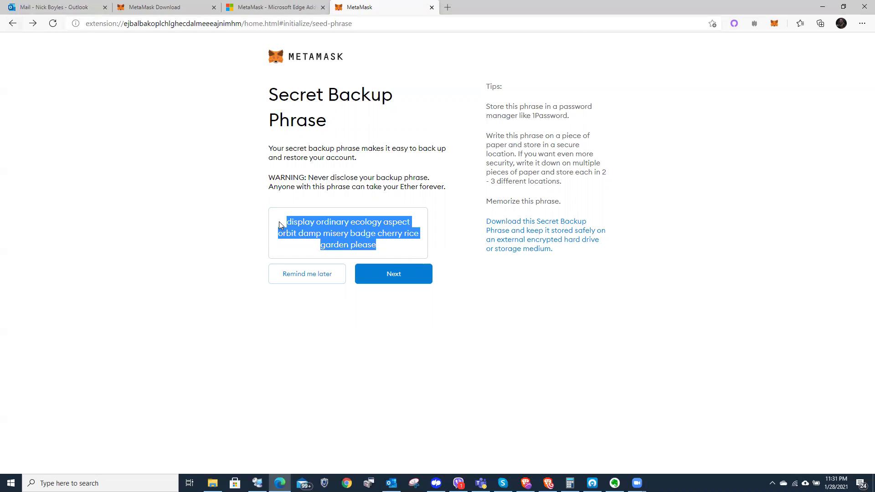
{"action": "left_click", "coordinate": [326, 235]}
{"action": "triple_click", "coordinate": [327, 236]}
{"action": "key", "text": "ctrl+c"}
{"action": "left_click", "coordinate": [149, 482]}
{"action": "type", "text": "not"}
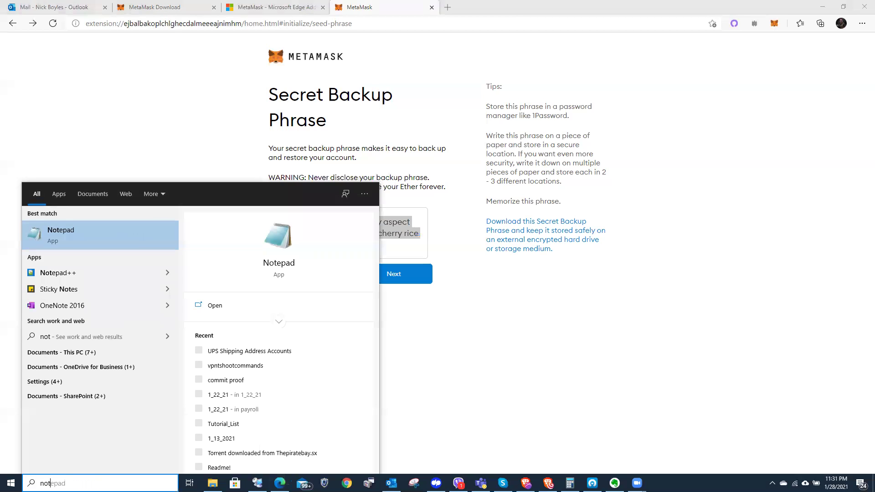
{"action": "left_click", "coordinate": [83, 233]}
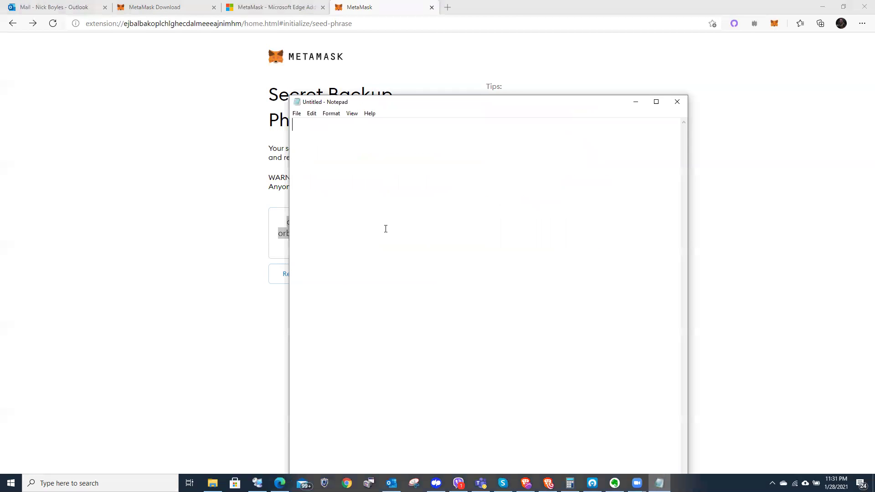
{"action": "key", "text": "ctrl+v"}
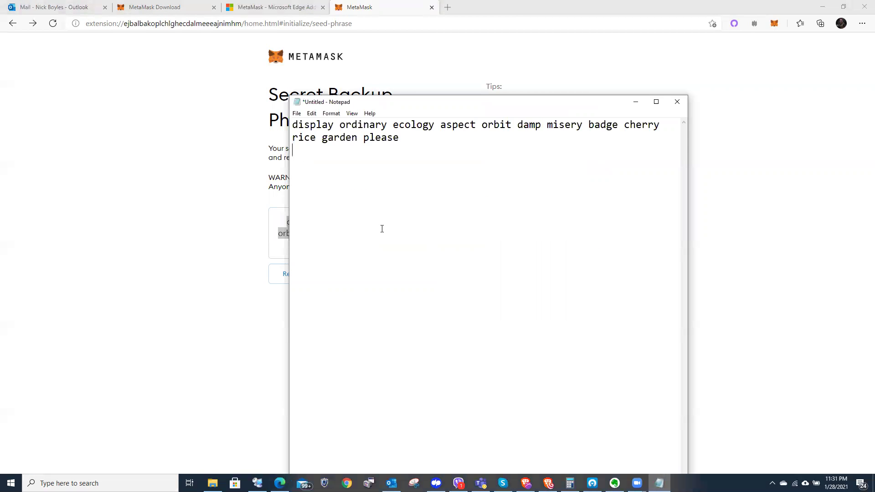
- Continue to the backup phrase confirmation page and arrange Edge and the Notepad document side by side
{"action": "left_click", "coordinate": [215, 243]}
{"action": "left_click", "coordinate": [365, 276]}
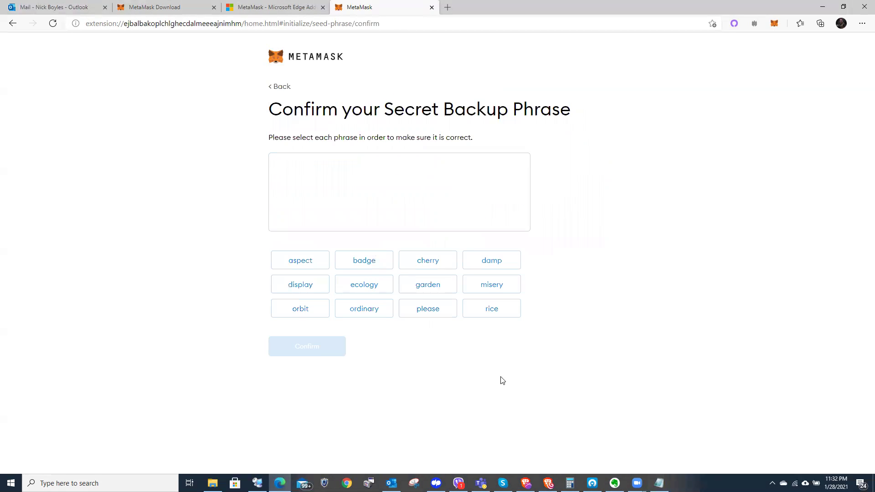
{"action": "left_click", "coordinate": [659, 484]}
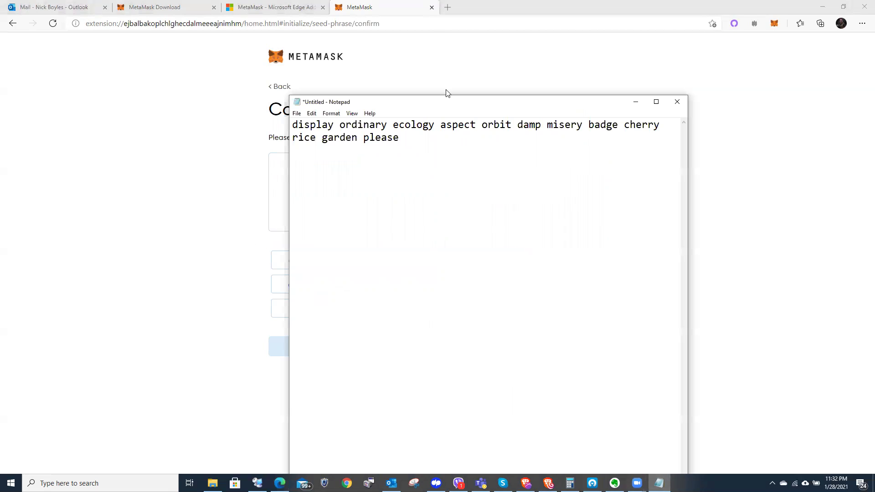
{"action": "left_click_drag", "start_coordinate": [446, 93], "coordinate": [874, 118]}
{"action": "left_click", "coordinate": [119, 40]}
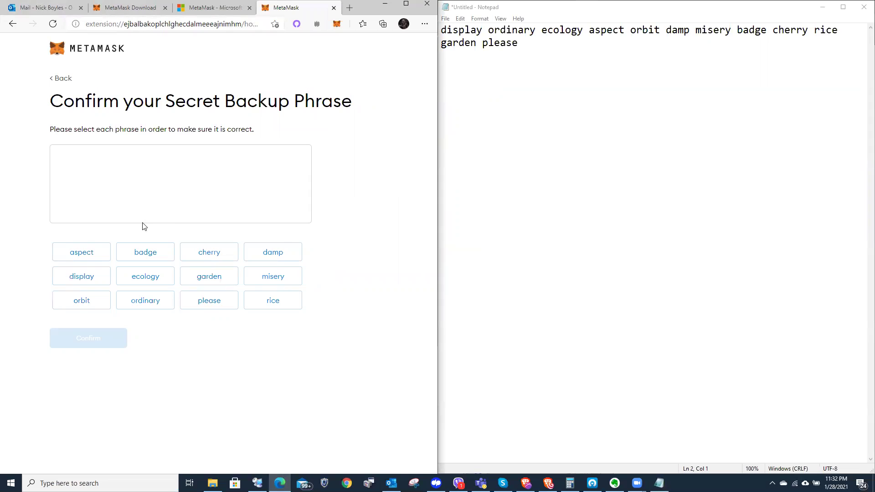
- Select all twelve words of the secret backup phrase in the order recorded in Notepad and confirm the phrase
{"action": "left_click", "coordinate": [68, 278]}
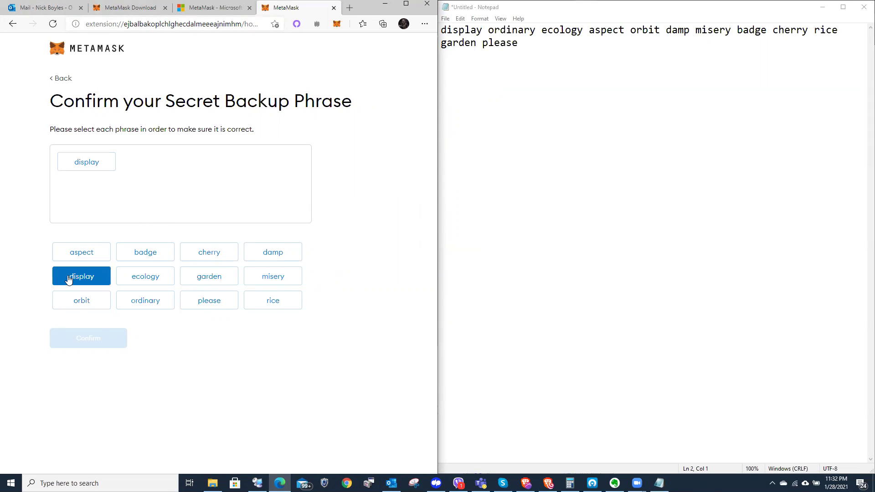
{"action": "left_click", "coordinate": [161, 301]}
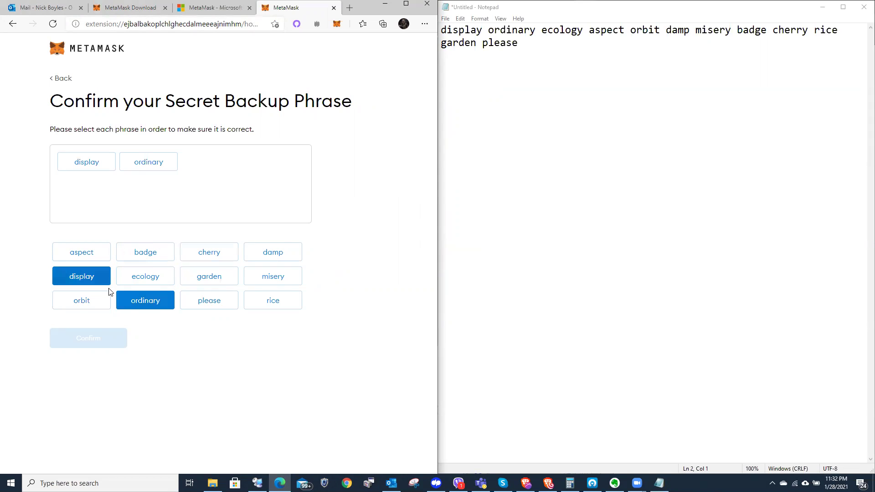
{"action": "left_click", "coordinate": [147, 280]}
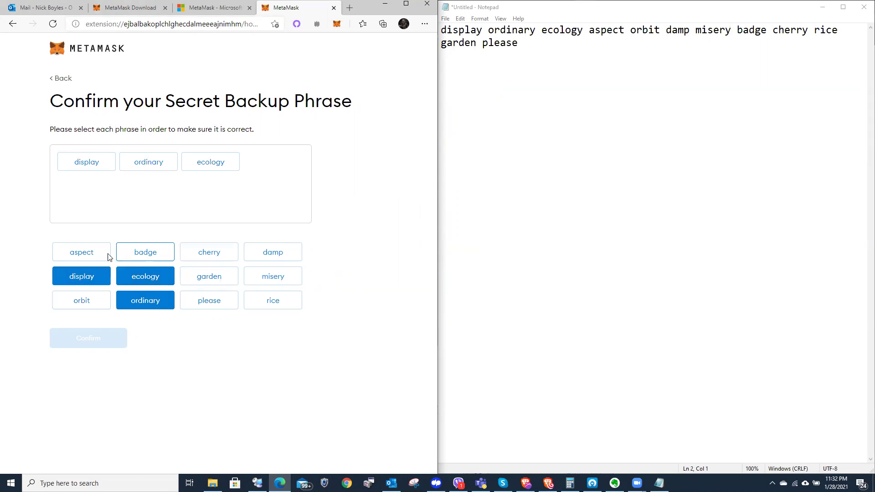
{"action": "left_click", "coordinate": [95, 257]}
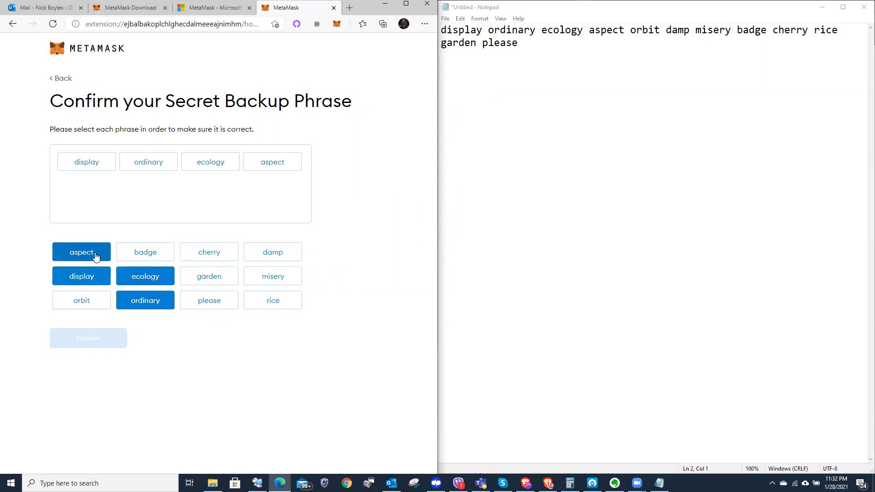
{"action": "left_click", "coordinate": [88, 303]}
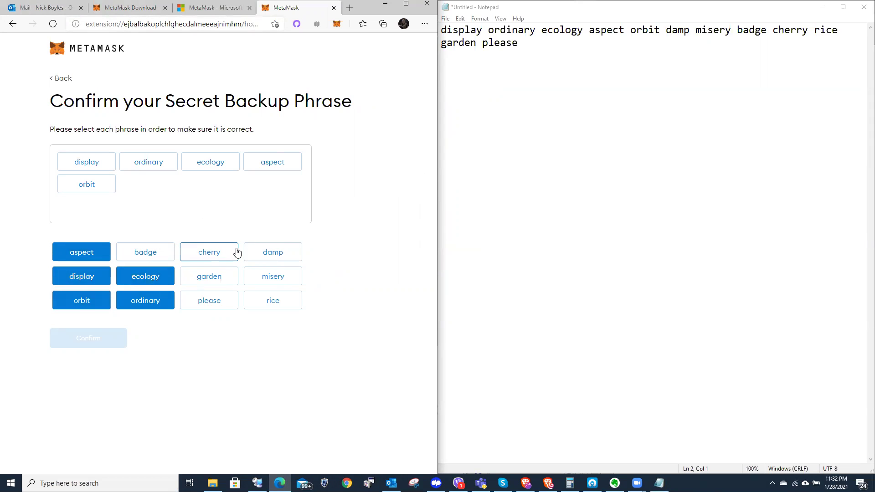
{"action": "left_click", "coordinate": [260, 255]}
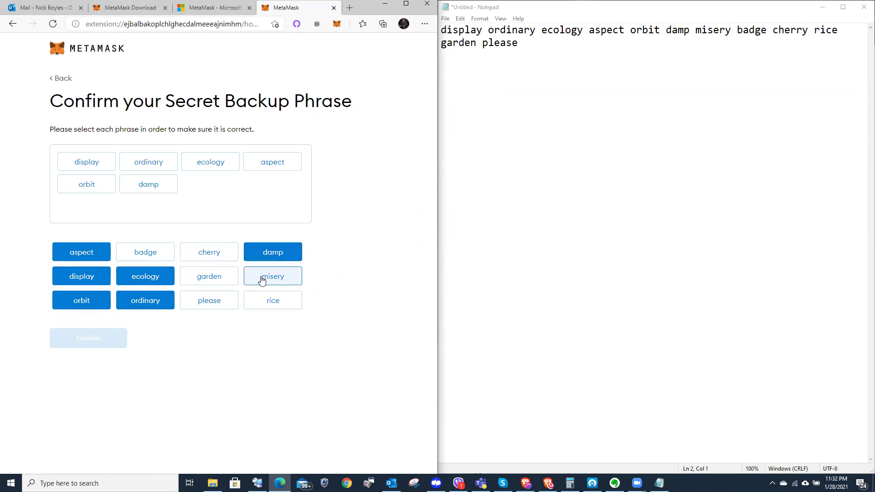
{"action": "left_click", "coordinate": [262, 279]}
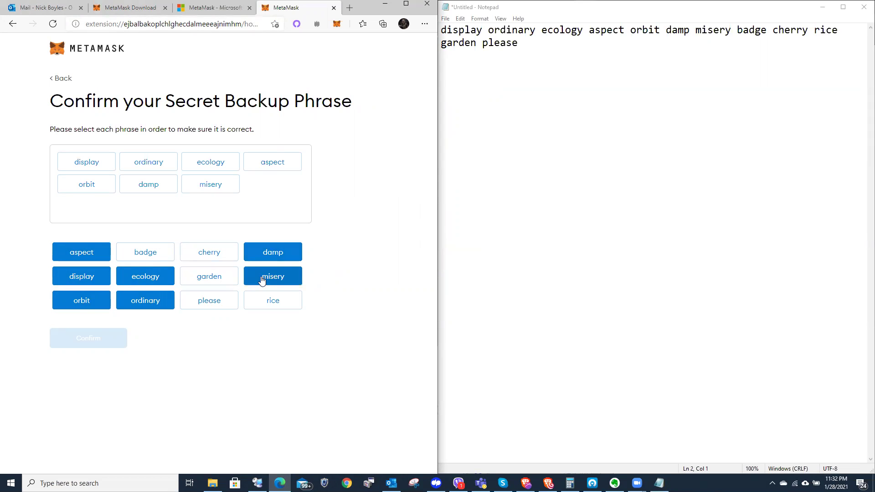
{"action": "left_click", "coordinate": [153, 257]}
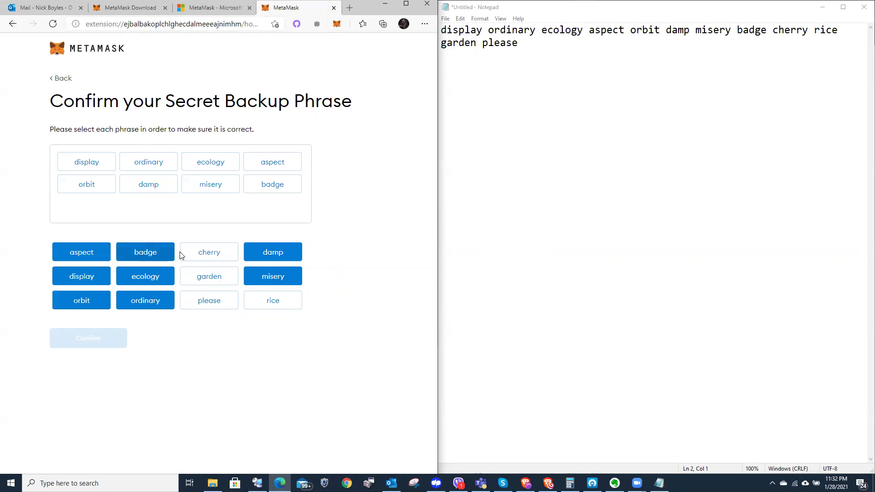
{"action": "left_click", "coordinate": [194, 256]}
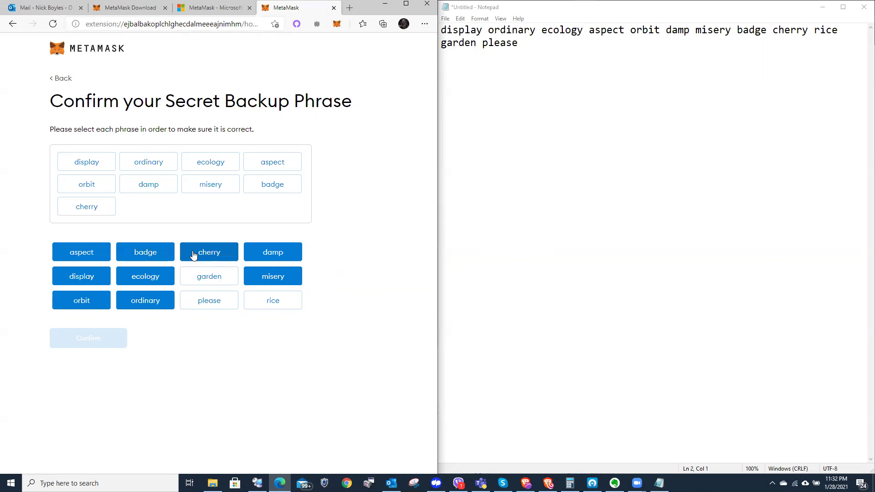
{"action": "left_click", "coordinate": [273, 300]}
{"action": "left_click", "coordinate": [224, 280]}
{"action": "left_click", "coordinate": [210, 303]}
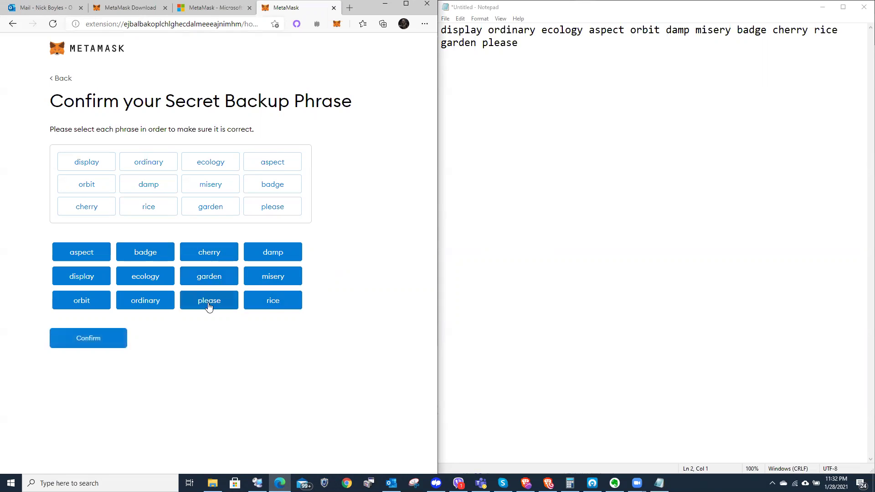
{"action": "left_click", "coordinate": [103, 345]}
- Move the MetaMask page into its own maximized window and read the tips on storing the seed phrase safely
{"action": "left_click_drag", "start_coordinate": [278, 8], "coordinate": [272, 25]}
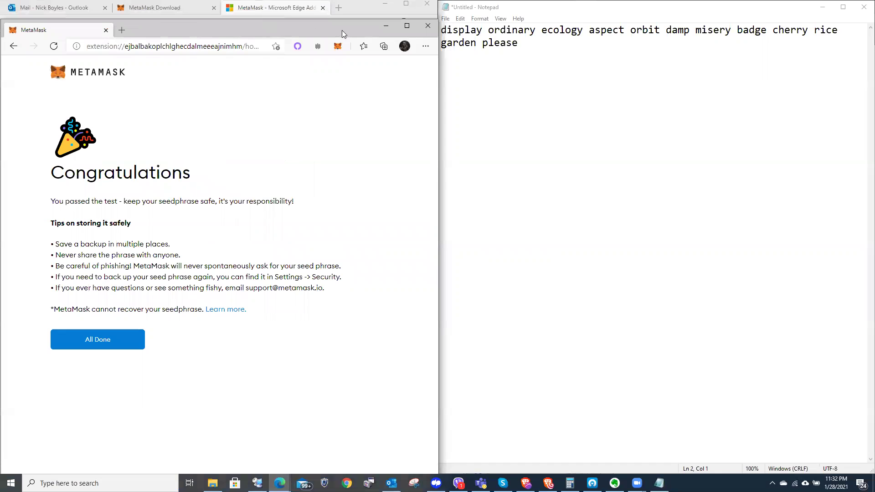
{"action": "left_click", "coordinate": [407, 26]}
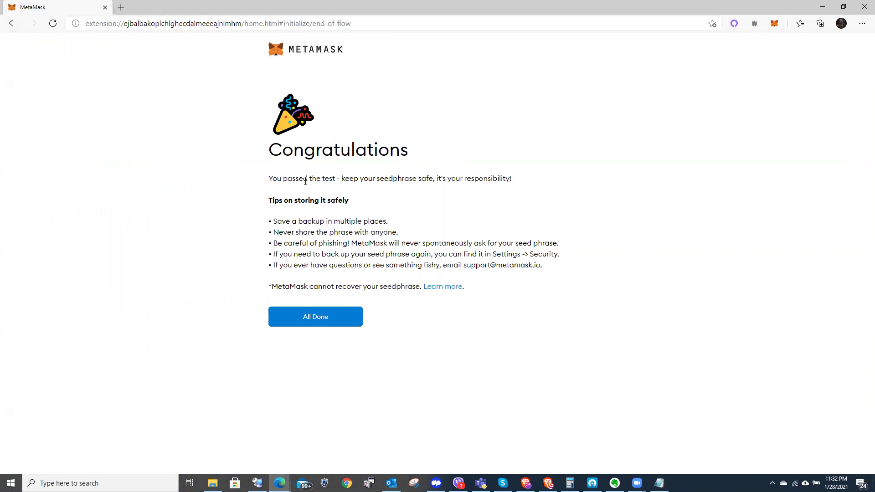
{"action": "left_click_drag", "start_coordinate": [355, 179], "coordinate": [418, 181]}
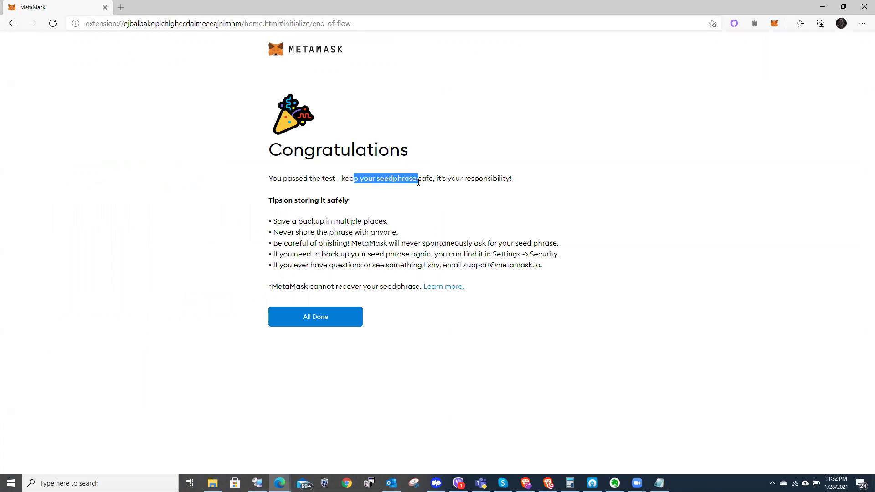
{"action": "left_click_drag", "start_coordinate": [290, 221], "coordinate": [384, 232]}
{"action": "left_click", "coordinate": [310, 239]}
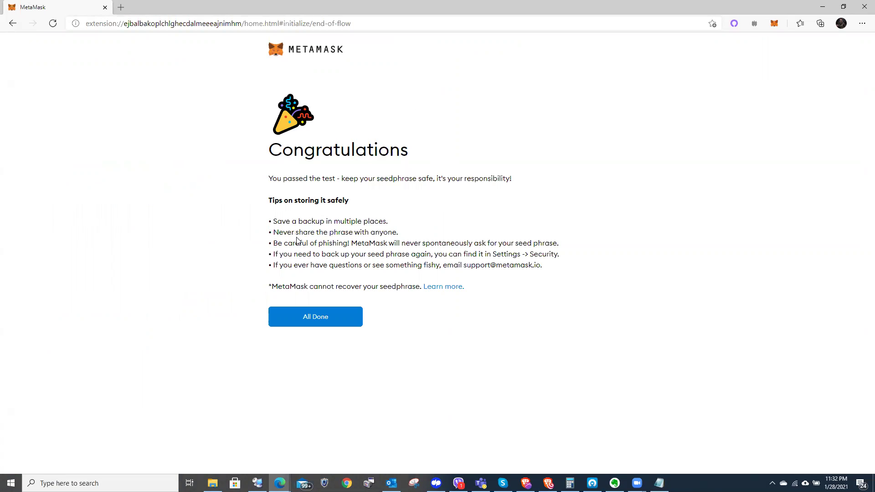
{"action": "left_click_drag", "start_coordinate": [288, 232], "coordinate": [394, 236]}
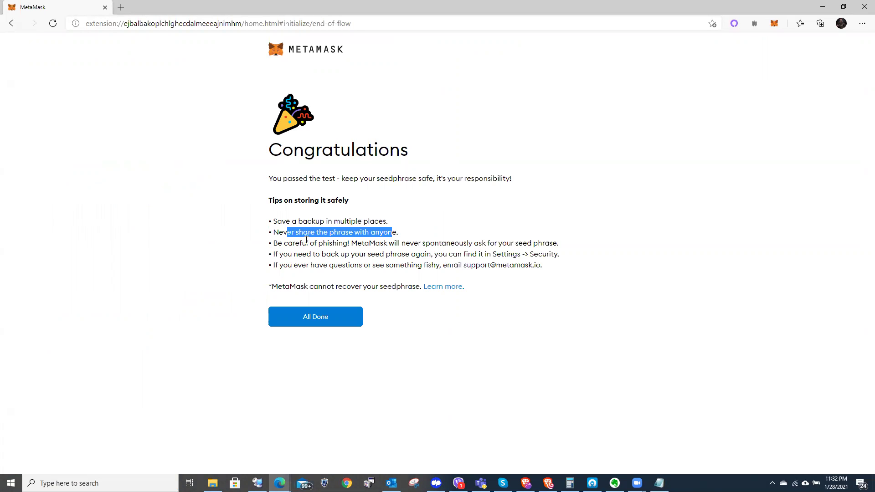
{"action": "mouse_move", "coordinate": [311, 254]}
{"action": "left_mouse_down"}
{"action": "mouse_move", "coordinate": [338, 242]}
{"action": "mouse_move", "coordinate": [420, 240]}
{"action": "mouse_move", "coordinate": [421, 254]}
{"action": "mouse_move", "coordinate": [325, 254]}
{"action": "left_mouse_up"}
{"action": "left_click", "coordinate": [425, 254]}
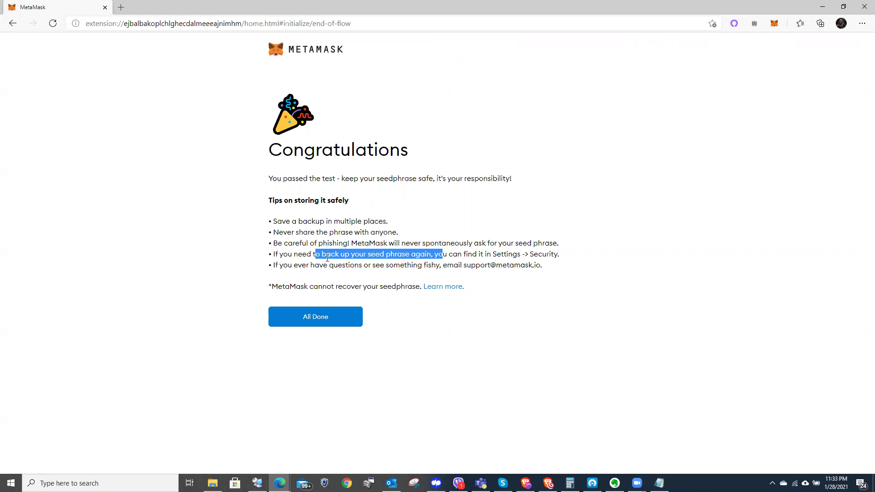
- Finish the wallet setup, dismissing the token swapping announcement, and open the account's ETH asset page
{"action": "left_click", "coordinate": [328, 323]}
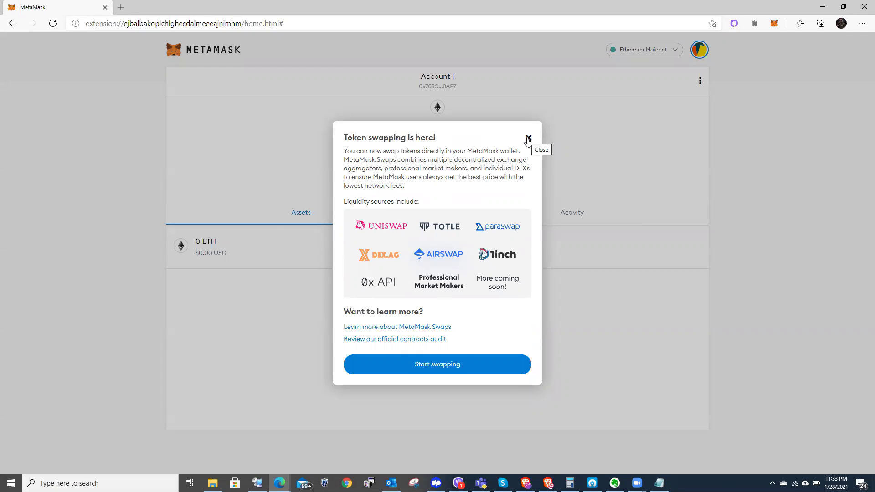
{"action": "left_click", "coordinate": [528, 138]}
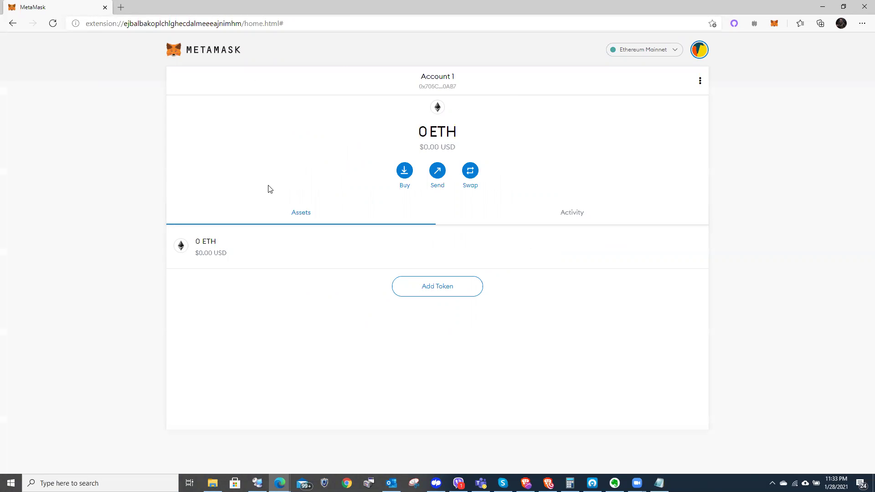
{"action": "left_click_drag", "start_coordinate": [310, 173], "coordinate": [453, 183]}
{"action": "left_click", "coordinate": [225, 252]}
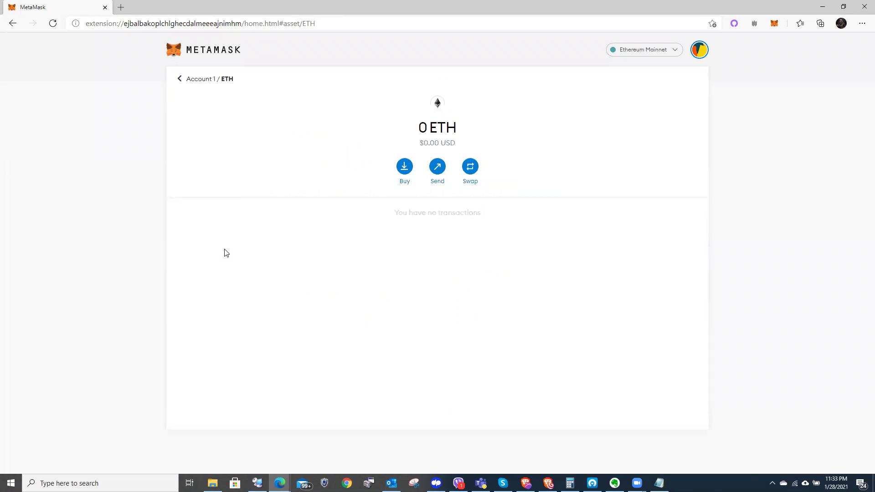